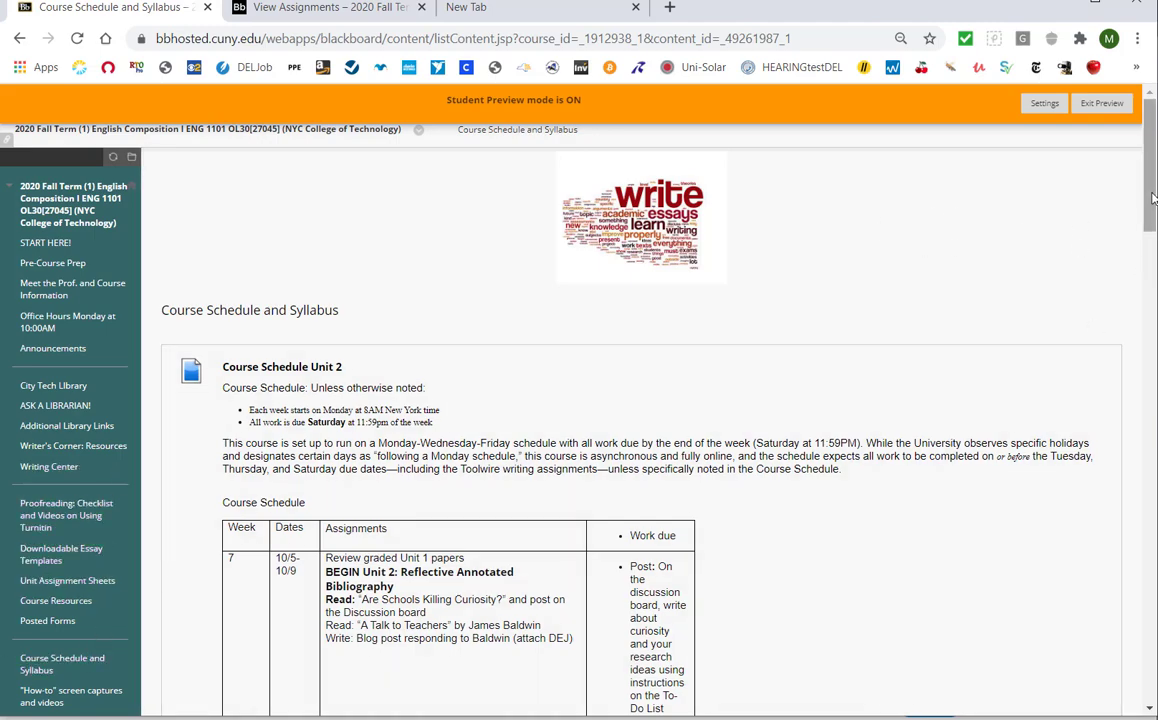
Open the Week 11 course content and go to the Annotated Bibliography Resubmission assignment through View/Complete.
{"action": "left_click_drag", "start_coordinate": [1153, 191], "coordinate": [1152, 305]}
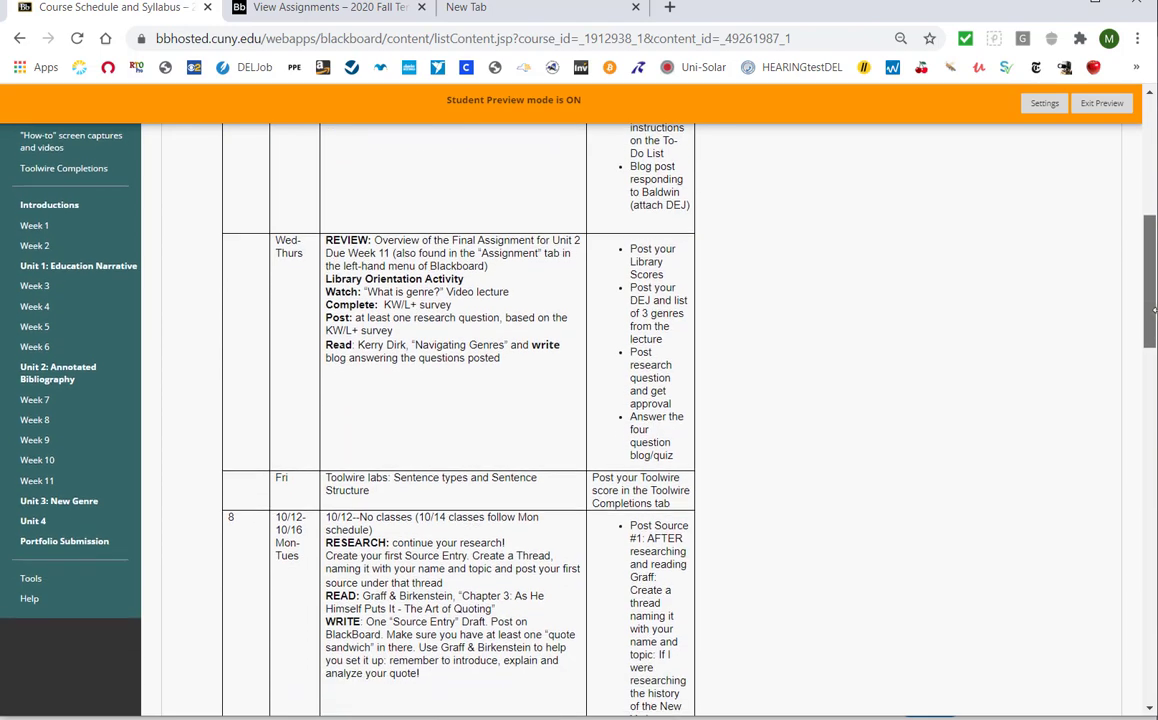
{"action": "left_click", "coordinate": [36, 480]}
{"action": "scroll", "coordinate": [300, 525], "scroll_direction": "down", "scroll_amount": 1}
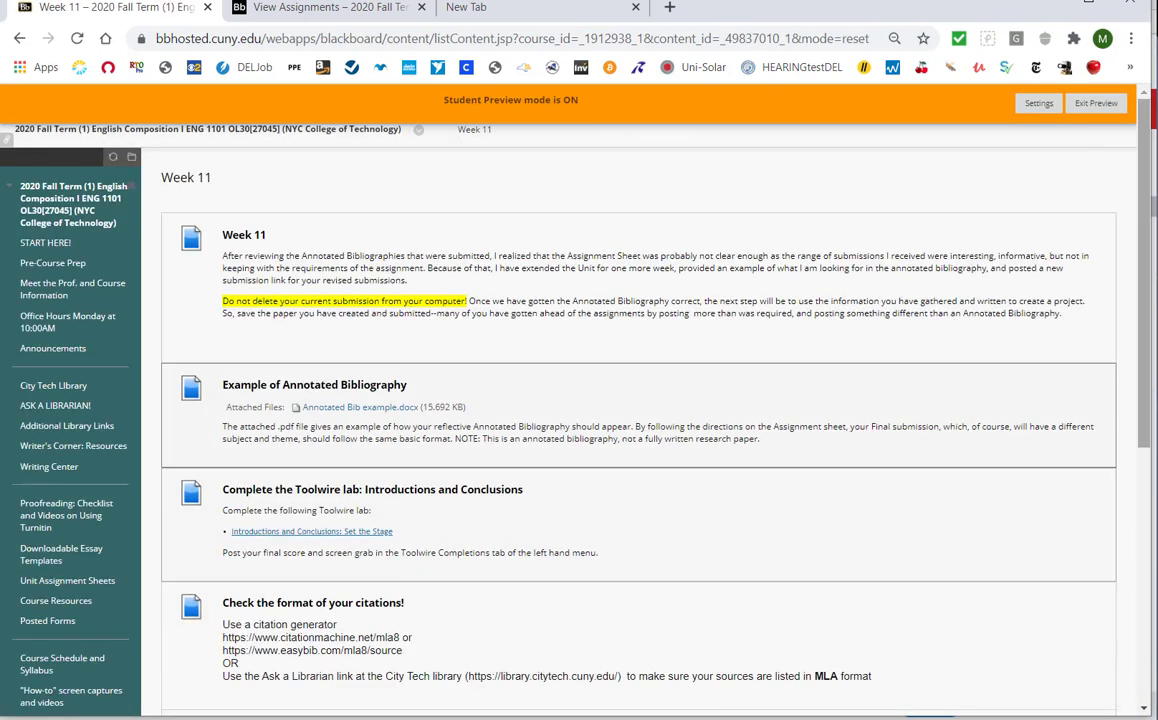
{"action": "scroll", "coordinate": [1147, 200], "scroll_direction": "down", "scroll_amount": 3}
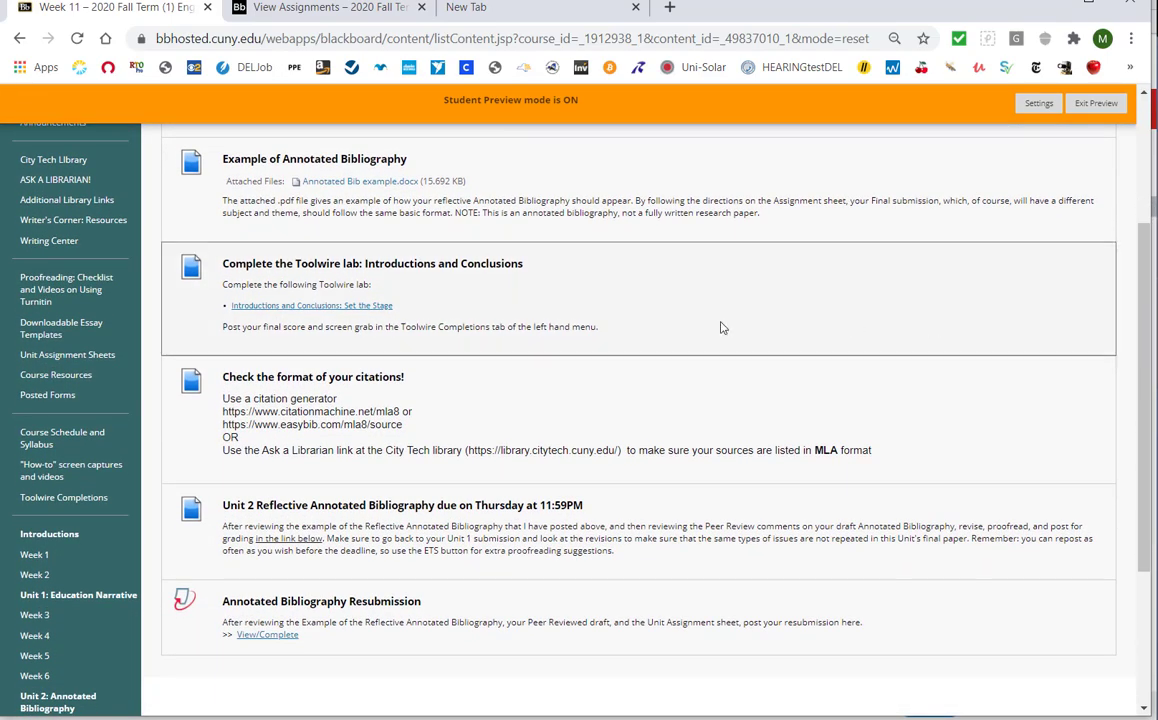
{"action": "left_click", "coordinate": [256, 638]}
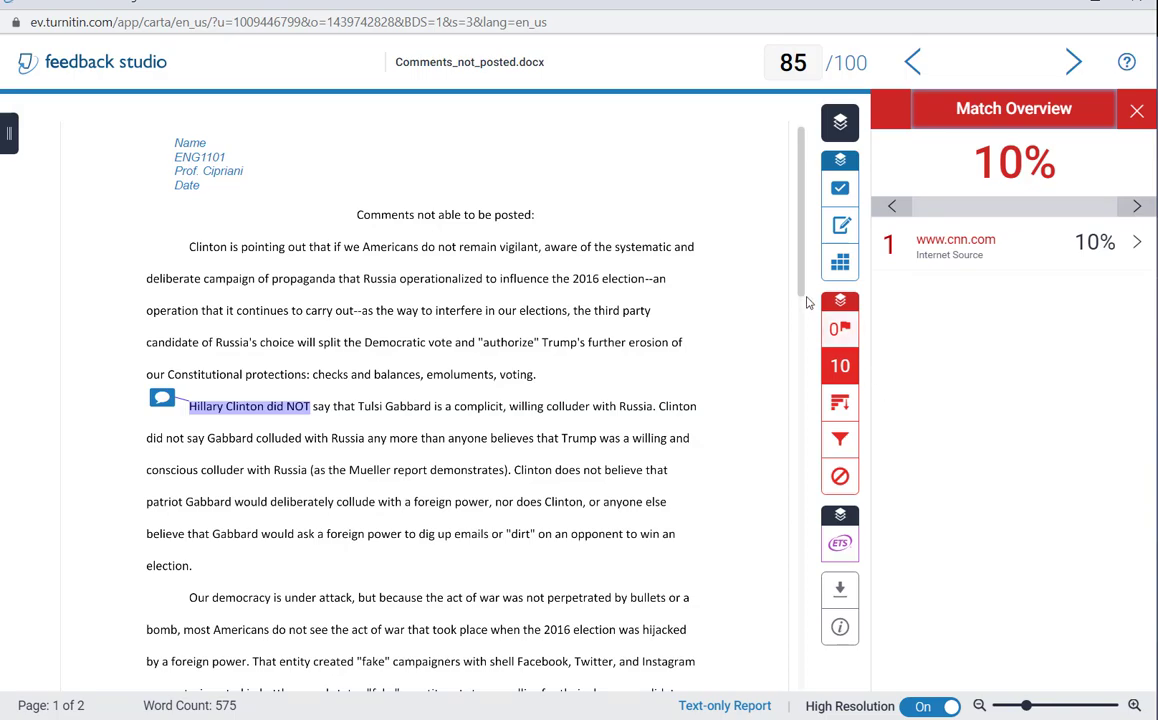
Examine the similarity matches on the paper's second page, list all matching sources, and return to the Match Overview.
{"action": "left_click_drag", "start_coordinate": [800, 280], "coordinate": [797, 565]}
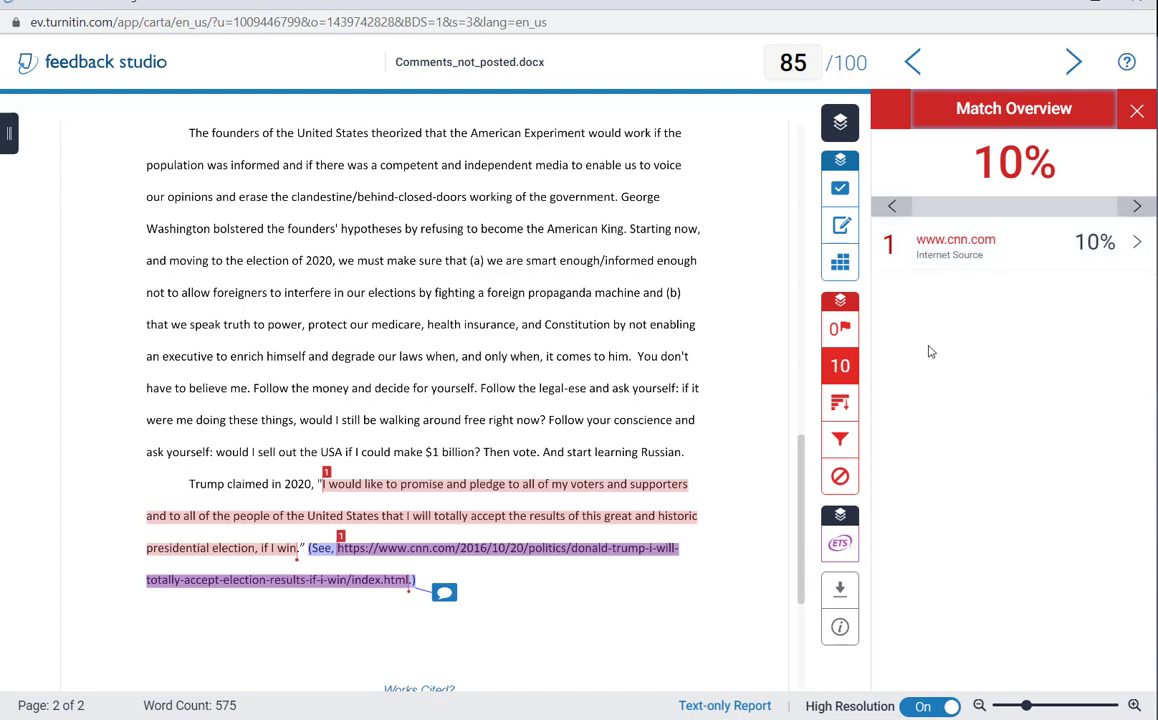
{"action": "left_click", "coordinate": [841, 405]}
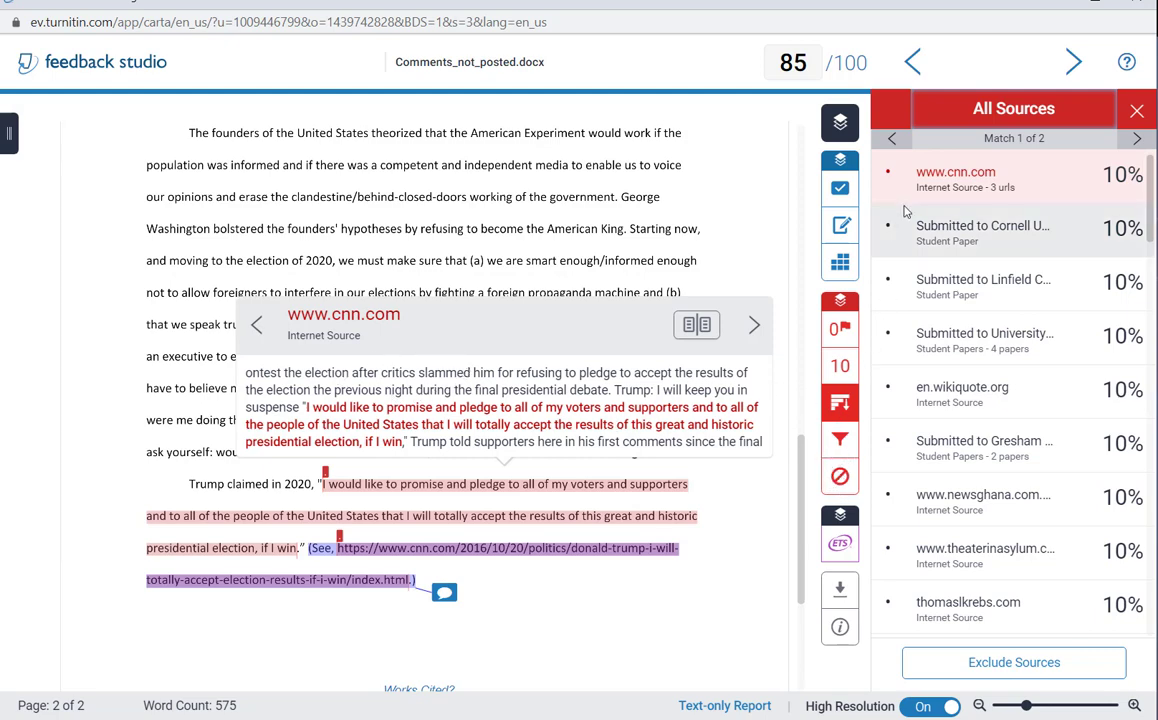
{"action": "left_click", "coordinate": [842, 367]}
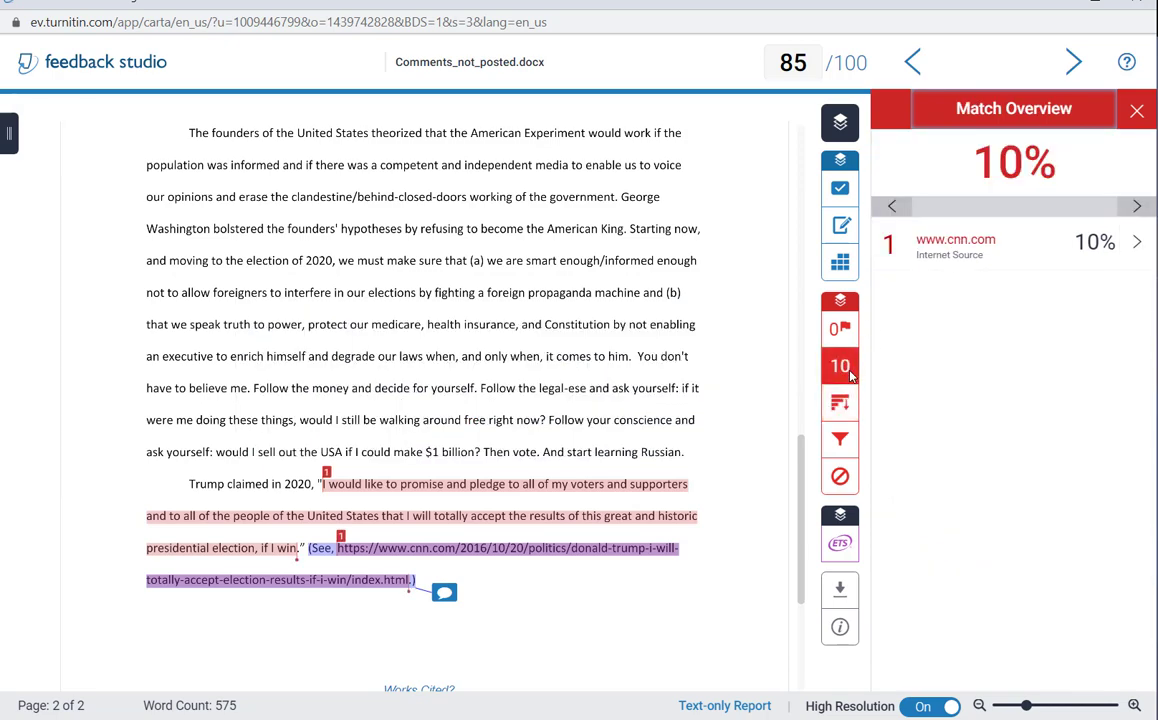
Show the e-rater results and move the P/V mark on the "Our democracy is under attack" sentence into the page margin.
{"action": "left_click", "coordinate": [843, 549]}
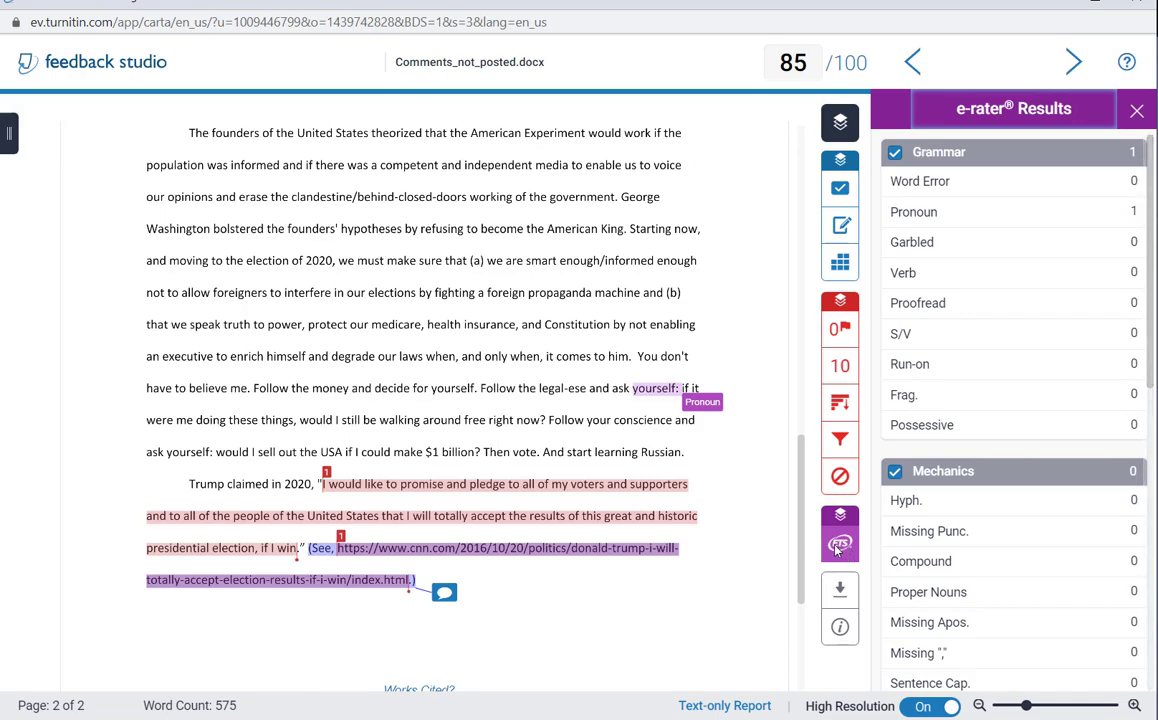
{"action": "scroll", "coordinate": [786, 387], "scroll_direction": "up", "scroll_amount": 5}
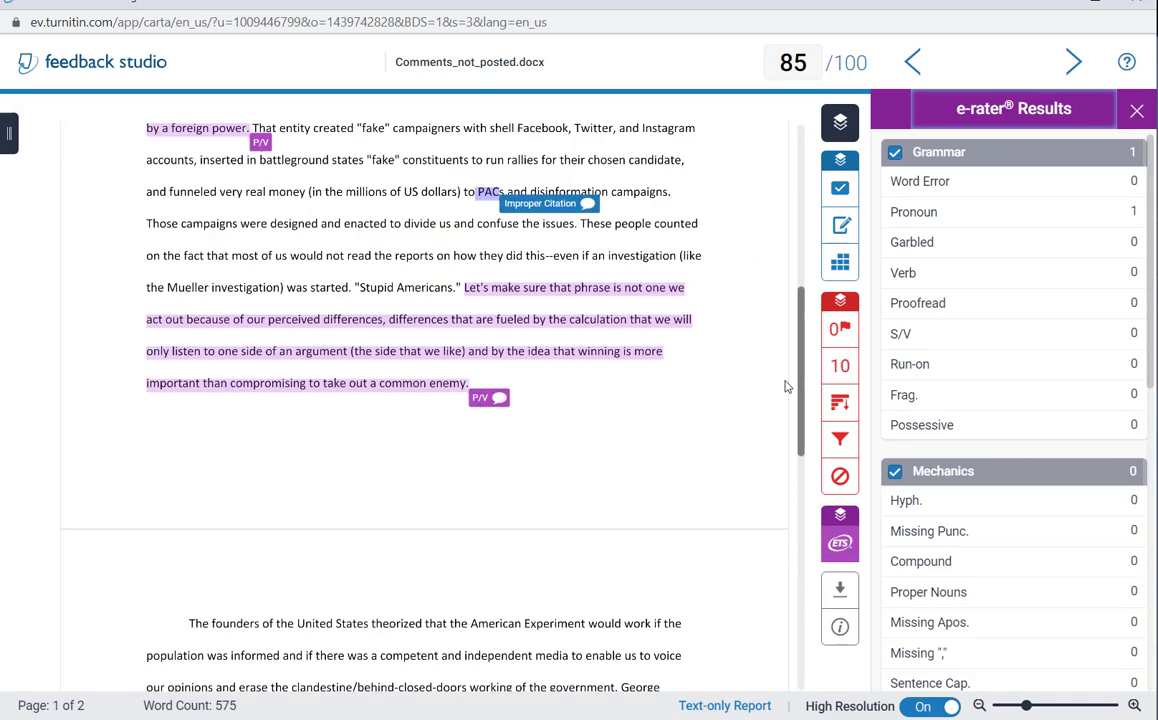
{"action": "scroll", "coordinate": [786, 387], "scroll_direction": "up", "scroll_amount": 5}
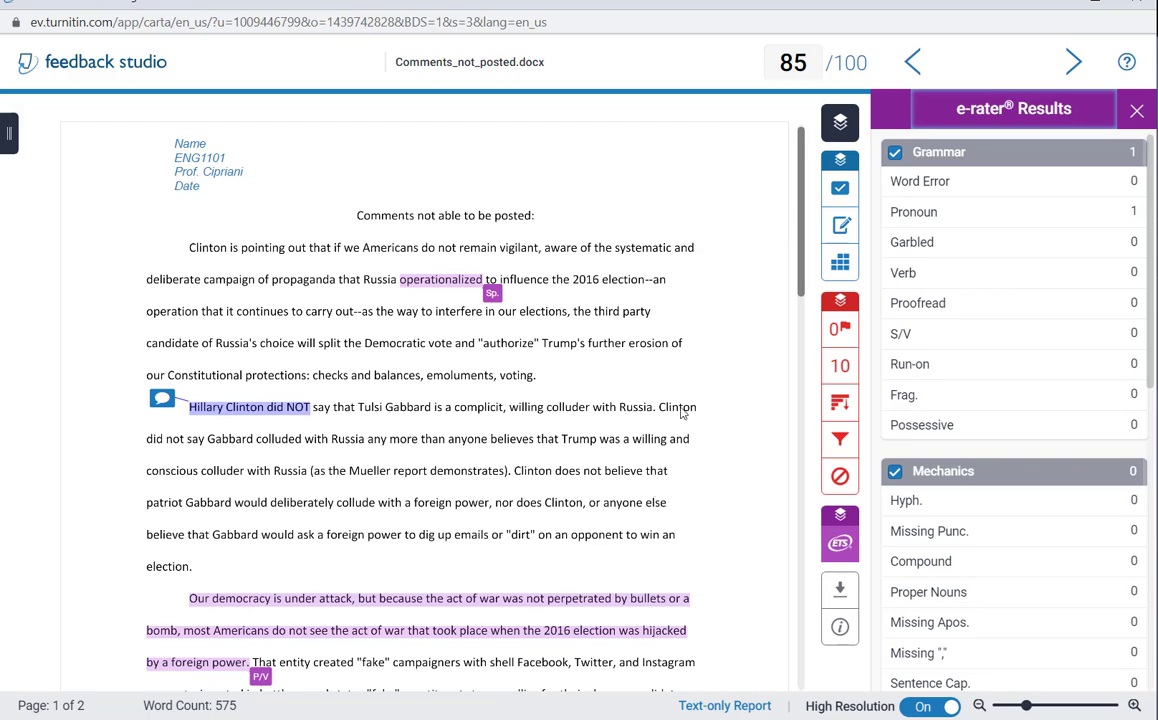
{"action": "left_click_drag", "start_coordinate": [802, 247], "coordinate": [790, 268]}
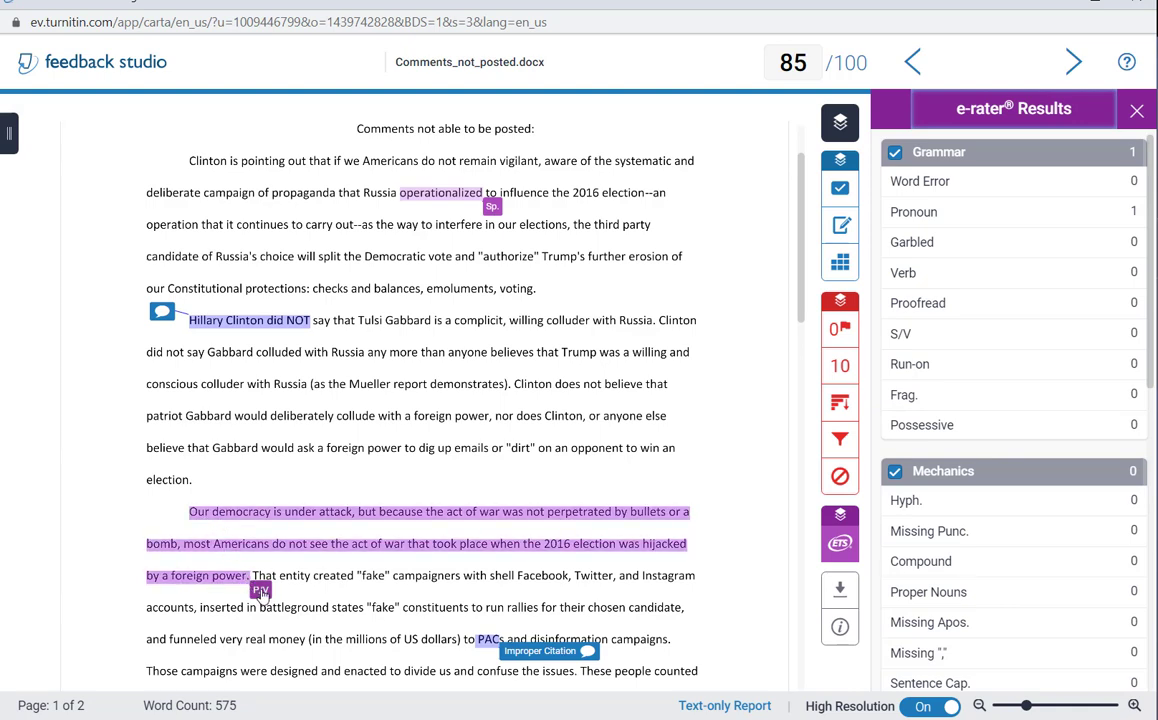
{"action": "left_click_drag", "start_coordinate": [260, 590], "coordinate": [106, 572]}
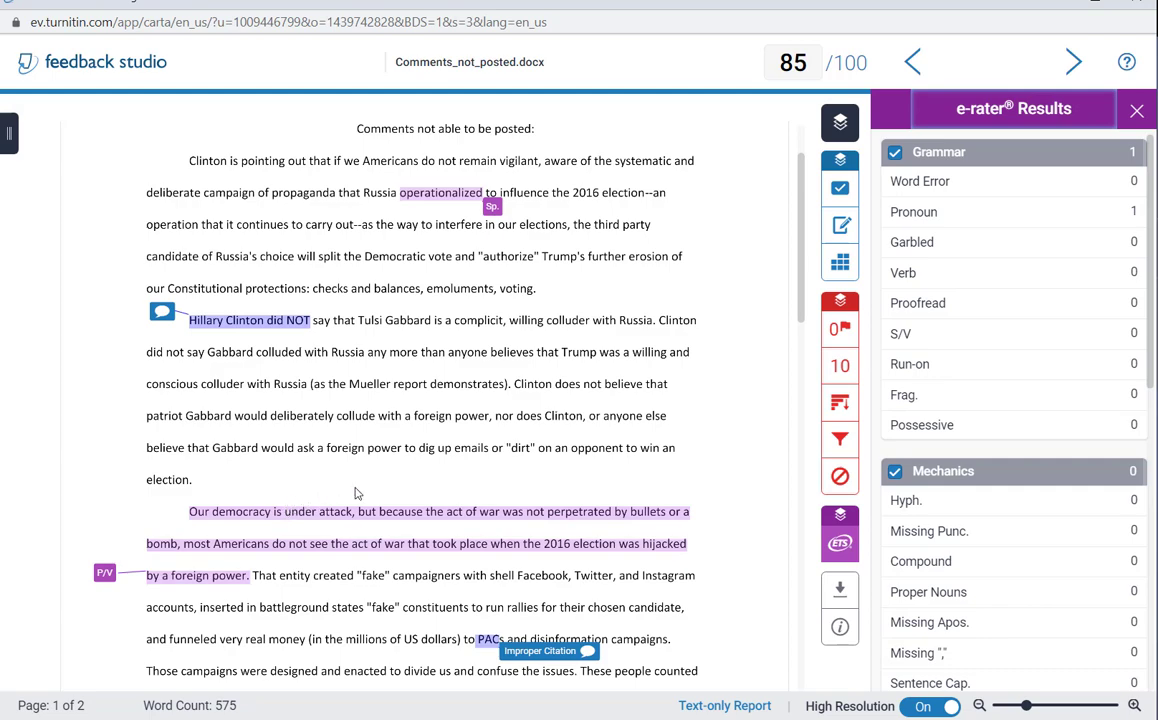
Read the P/V feedback and the instructor's added note on the "Let's make sure" sentence, then close it.
{"action": "left_click_drag", "start_coordinate": [801, 301], "coordinate": [775, 367]}
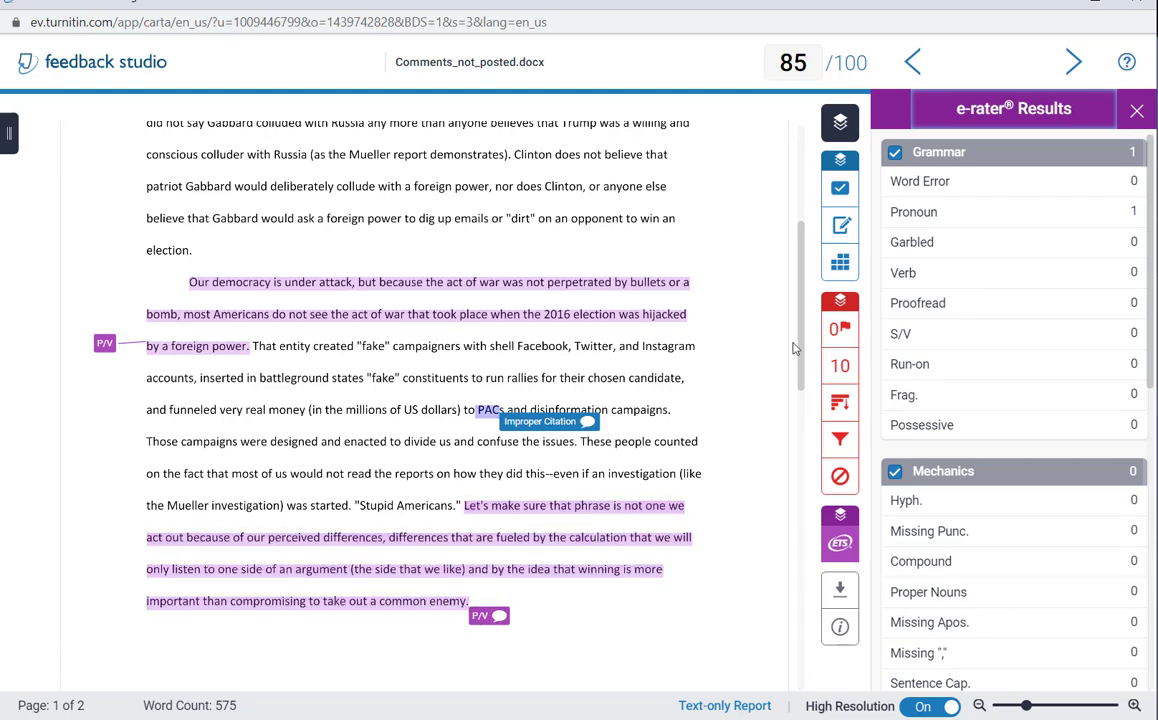
{"action": "left_click_drag", "start_coordinate": [801, 328], "coordinate": [798, 369]}
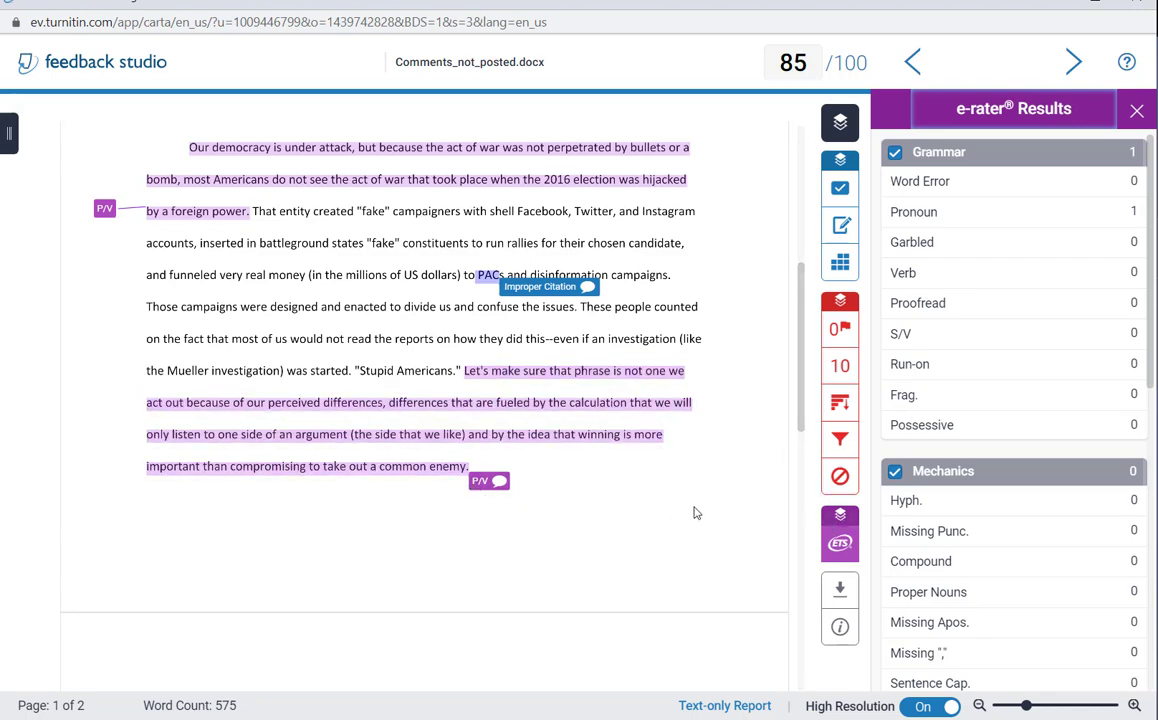
{"action": "left_click", "coordinate": [500, 482]}
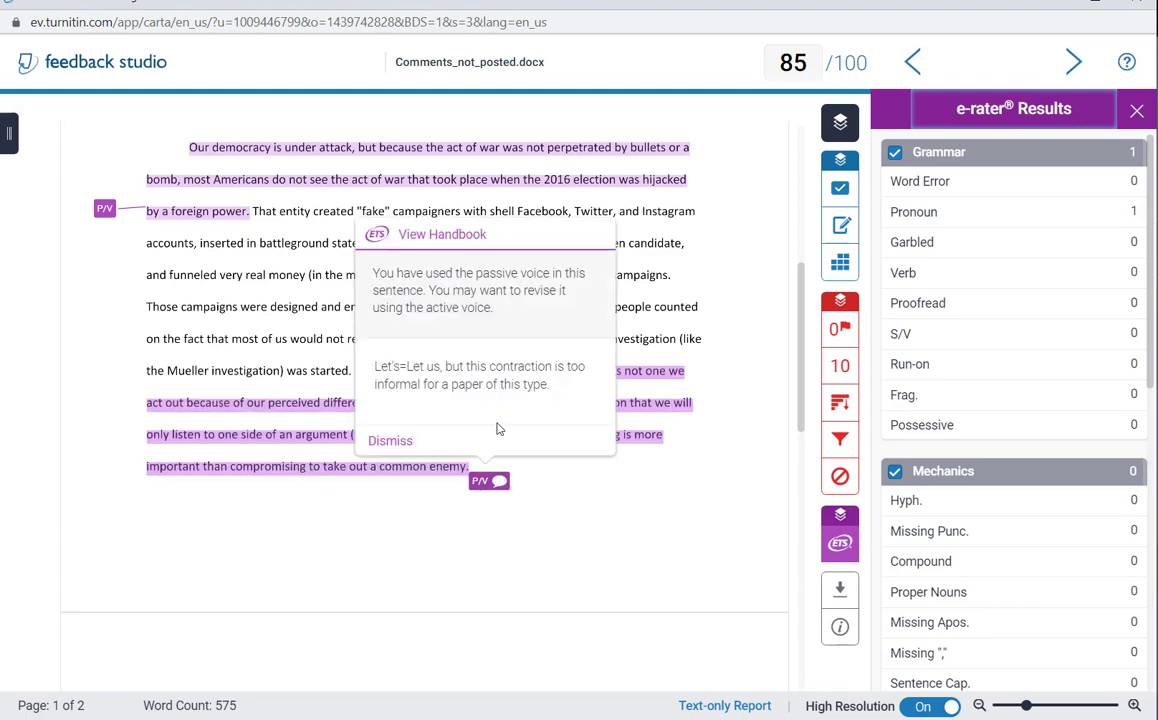
{"action": "left_click", "coordinate": [578, 376]}
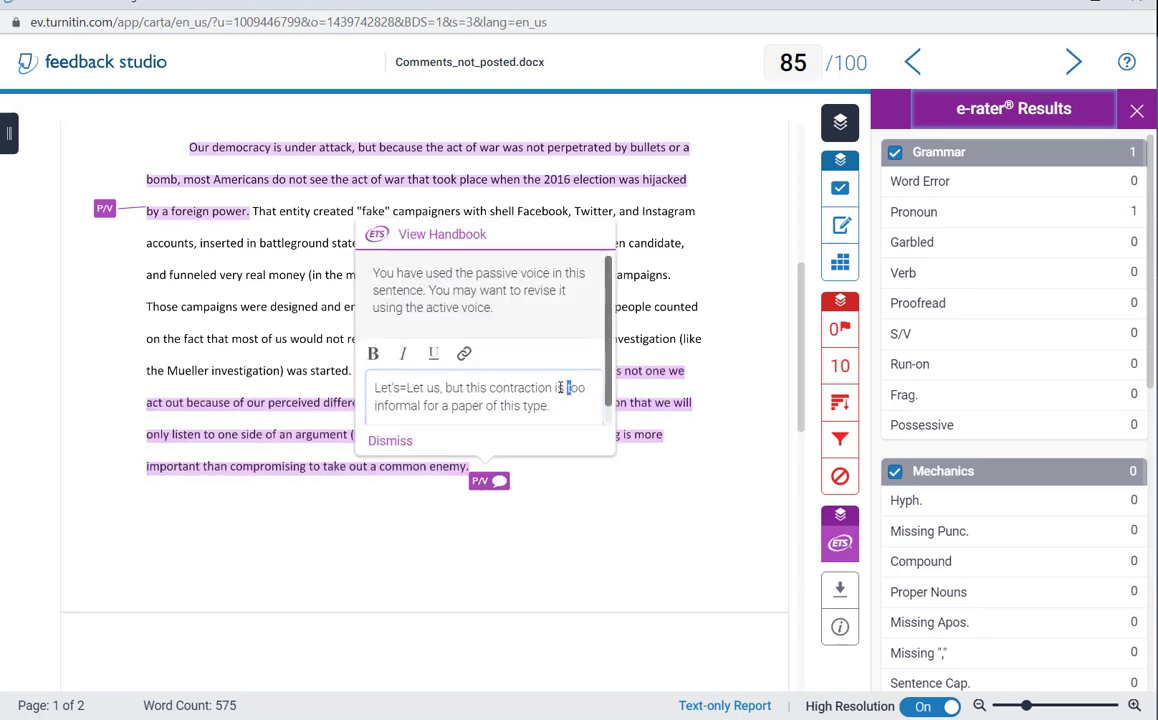
{"action": "left_click_drag", "start_coordinate": [570, 388], "coordinate": [447, 390]}
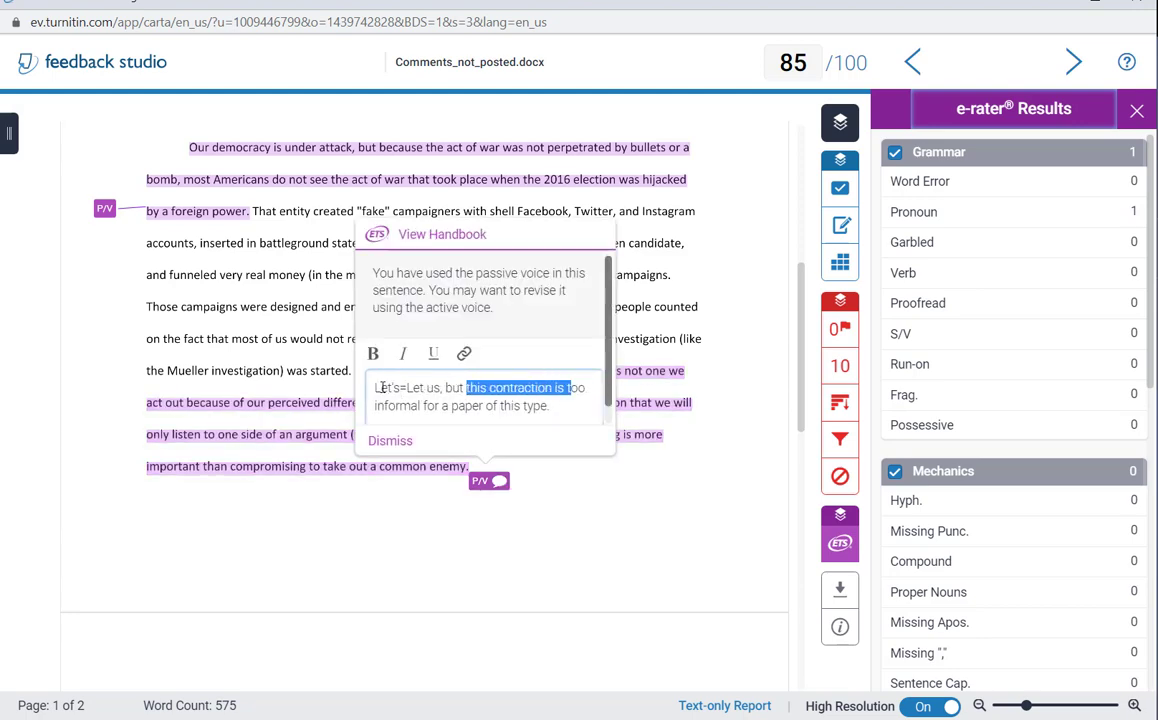
{"action": "left_click_drag", "start_coordinate": [374, 387], "coordinate": [574, 404]}
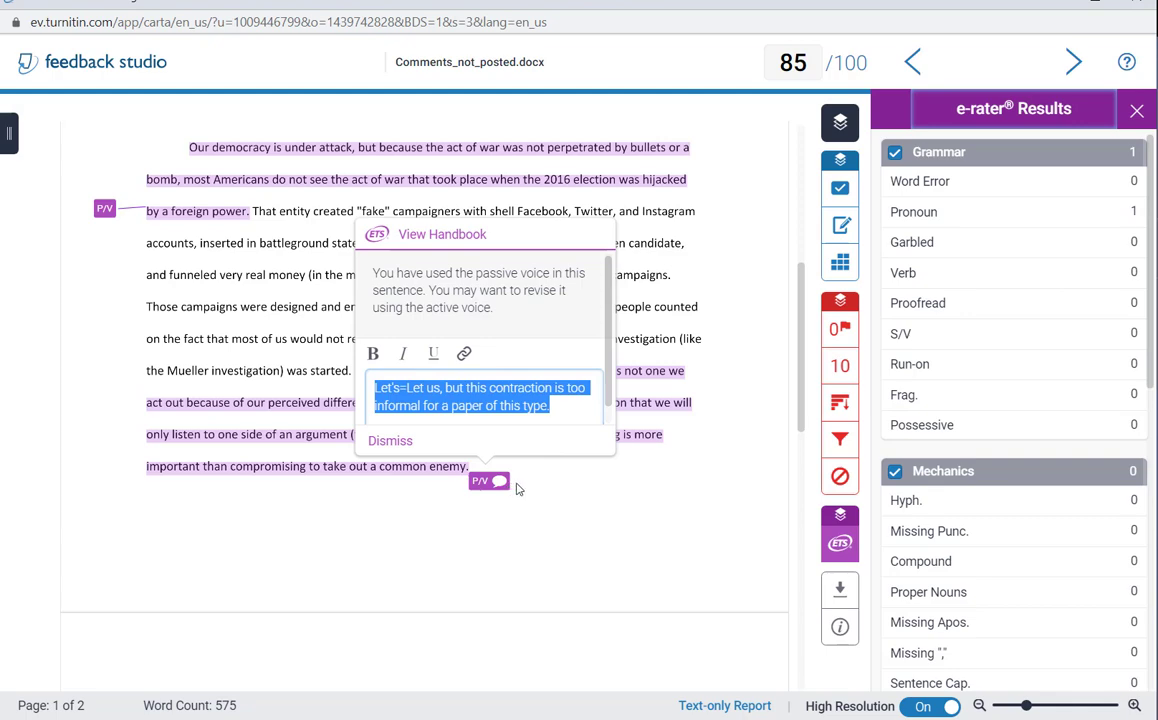
{"action": "left_click", "coordinate": [644, 476]}
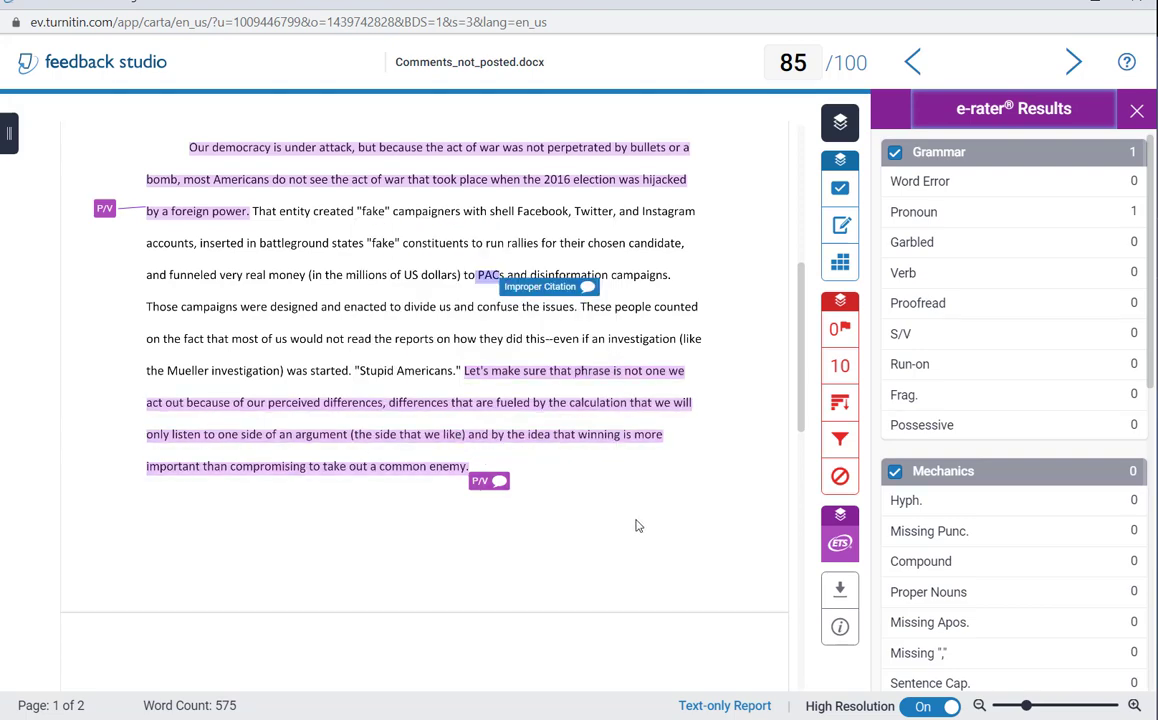
Look over the e-rater and instructor marks across both pages, including the Pronoun mark on "yourself".
{"action": "left_click_drag", "start_coordinate": [797, 423], "coordinate": [772, 570]}
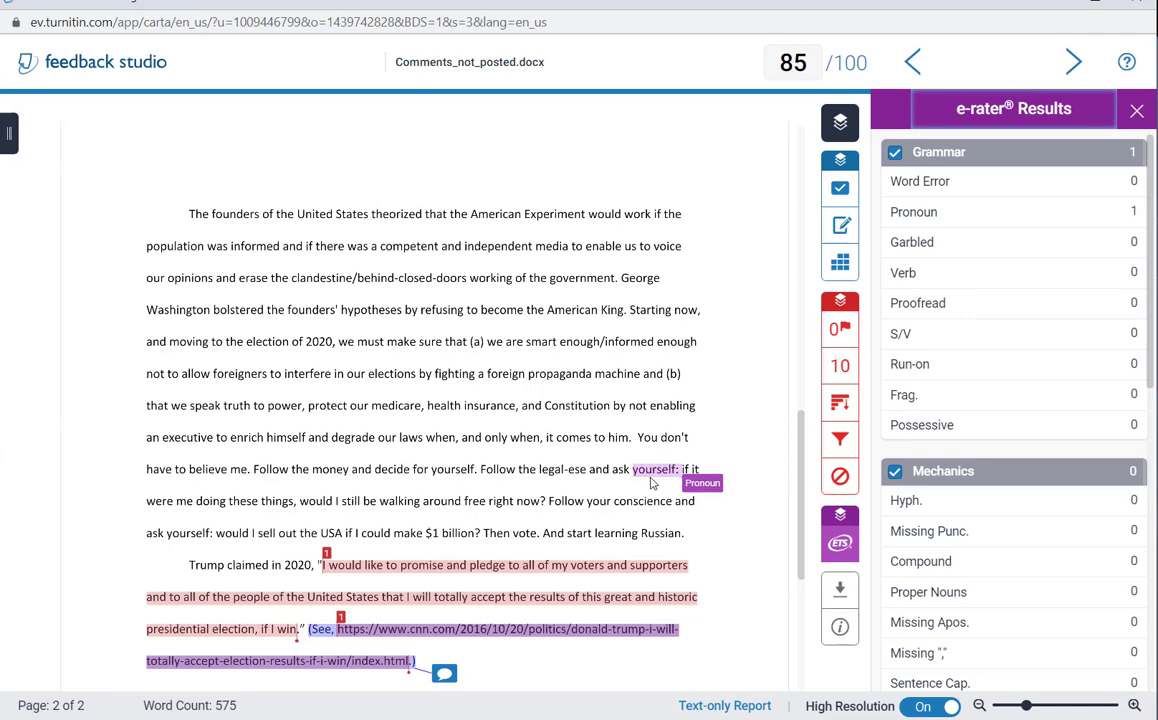
{"action": "scroll", "coordinate": [770, 277], "scroll_direction": "up", "scroll_amount": 10}
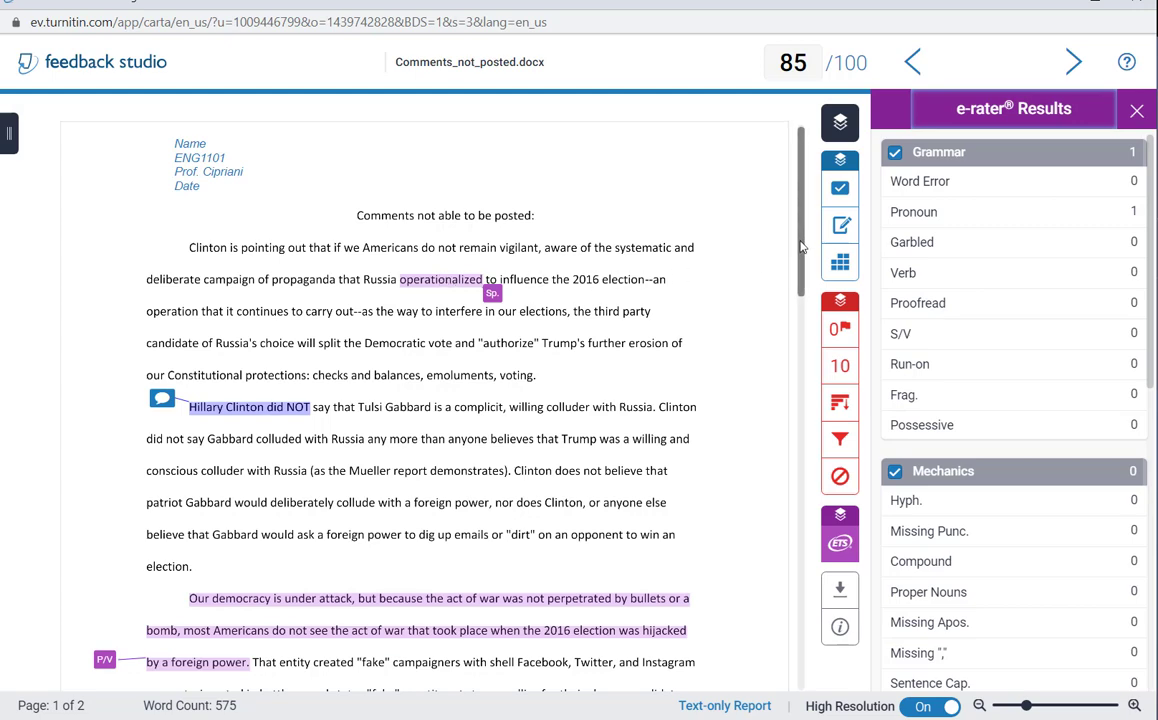
{"action": "left_click_drag", "start_coordinate": [800, 248], "coordinate": [800, 556]}
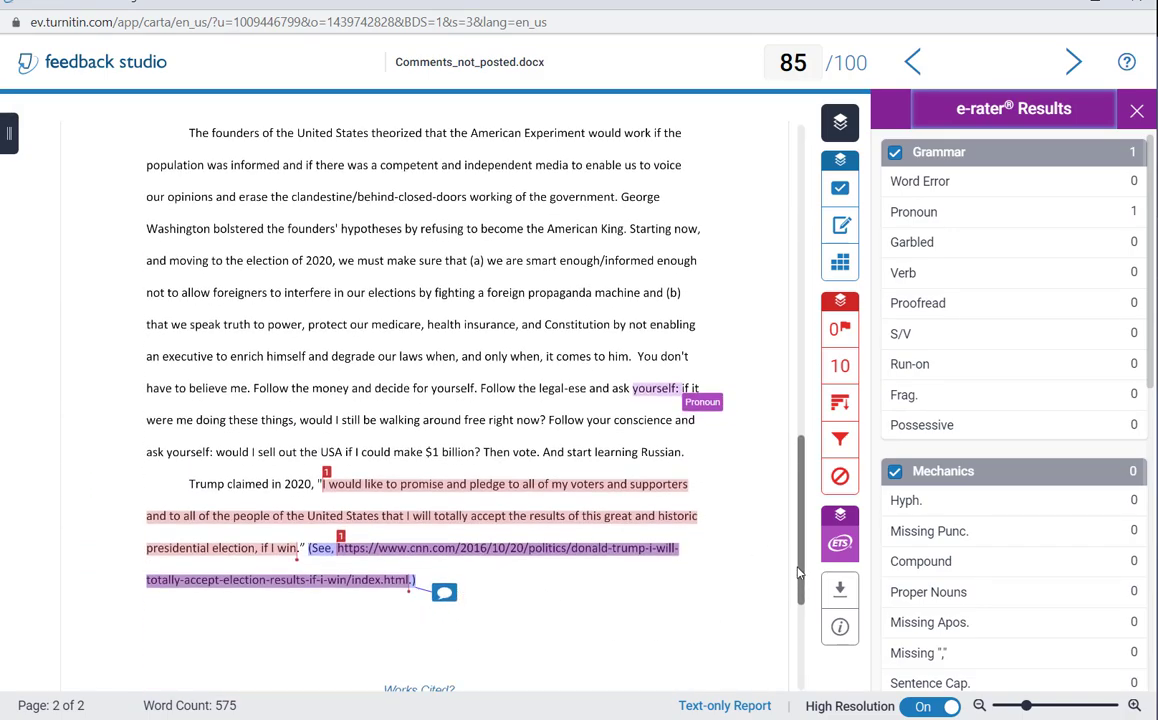
{"action": "left_click_drag", "start_coordinate": [797, 567], "coordinate": [736, 289]}
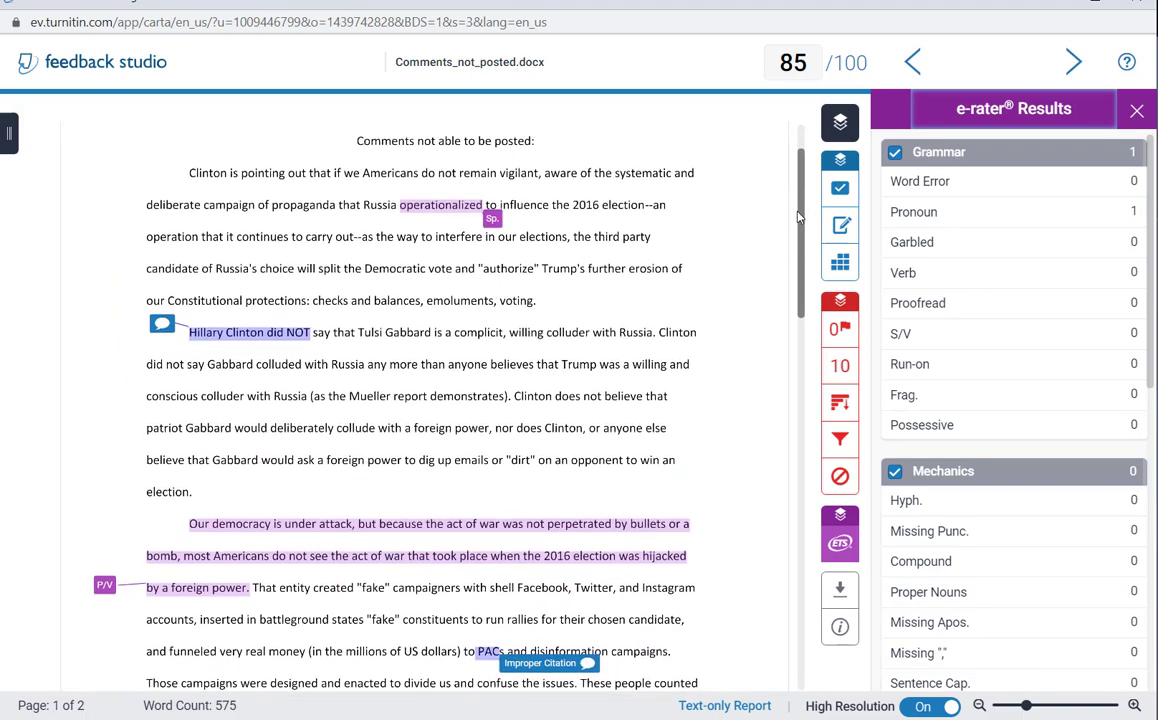
Check the inline heading note at the start of the paper and read the comment attached to "Hillary Clinton did NOT".
{"action": "scroll", "coordinate": [772, 190], "scroll_direction": "up", "scroll_amount": 1}
{"action": "mouse_move", "coordinate": [214, 168]}
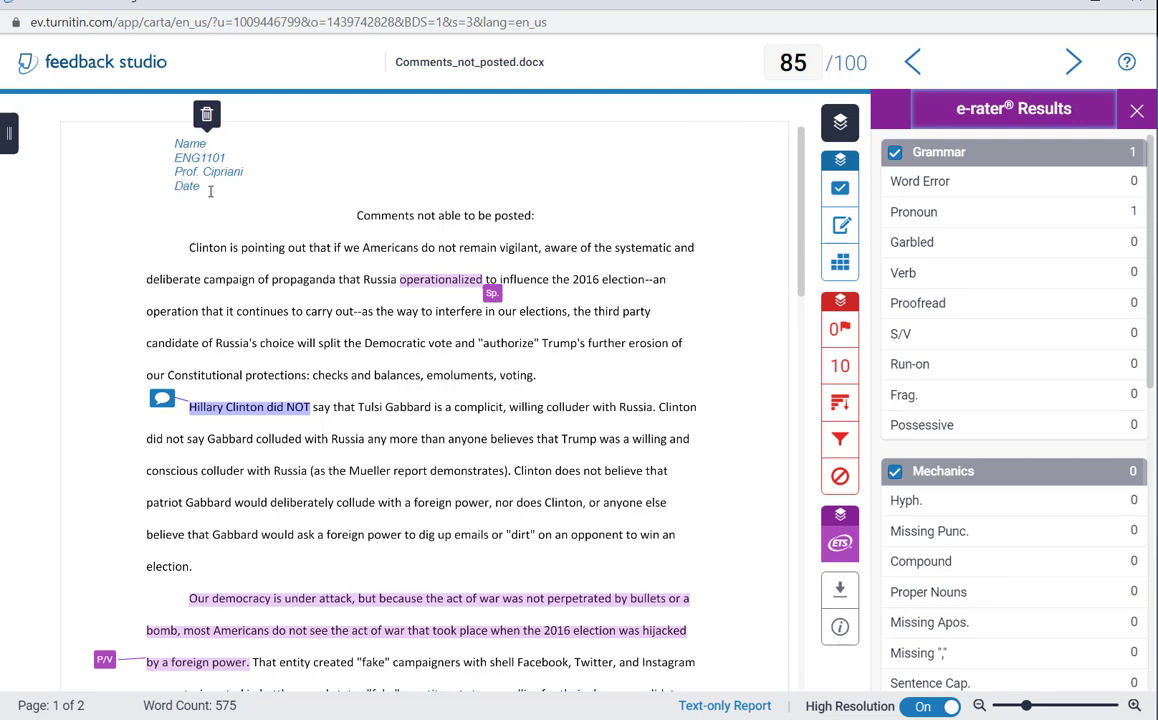
{"action": "left_click_drag", "start_coordinate": [212, 191], "coordinate": [210, 191]}
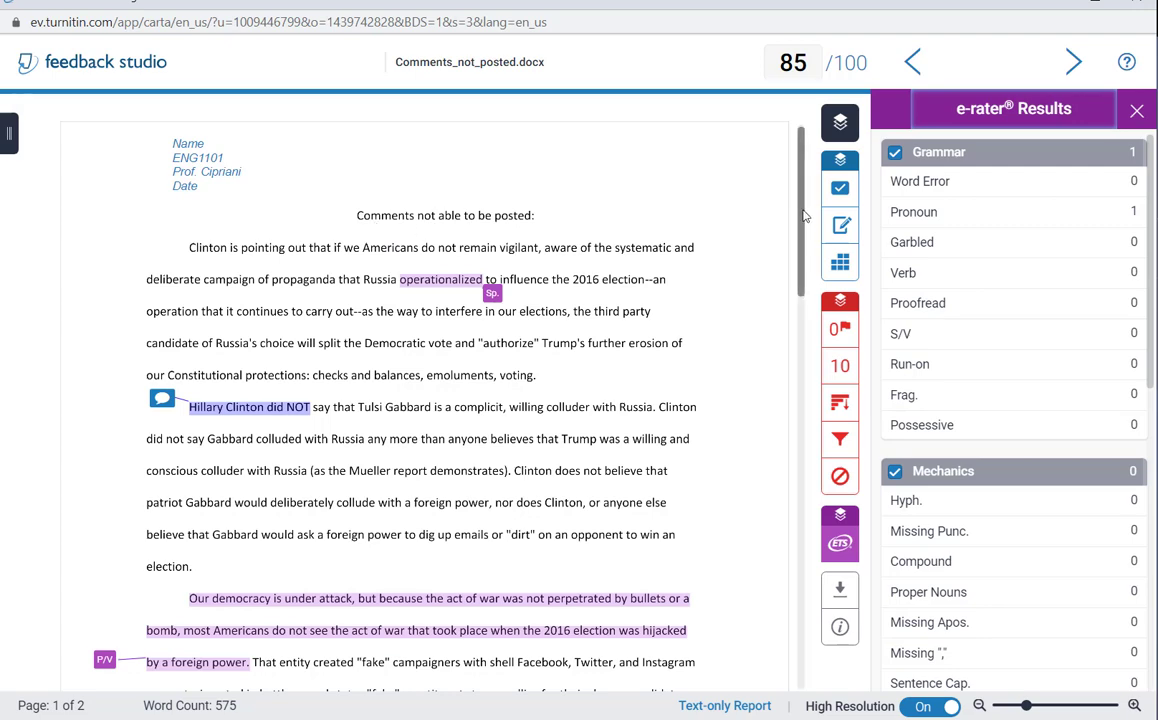
{"action": "scroll", "coordinate": [600, 300], "scroll_direction": "down", "scroll_amount": 1}
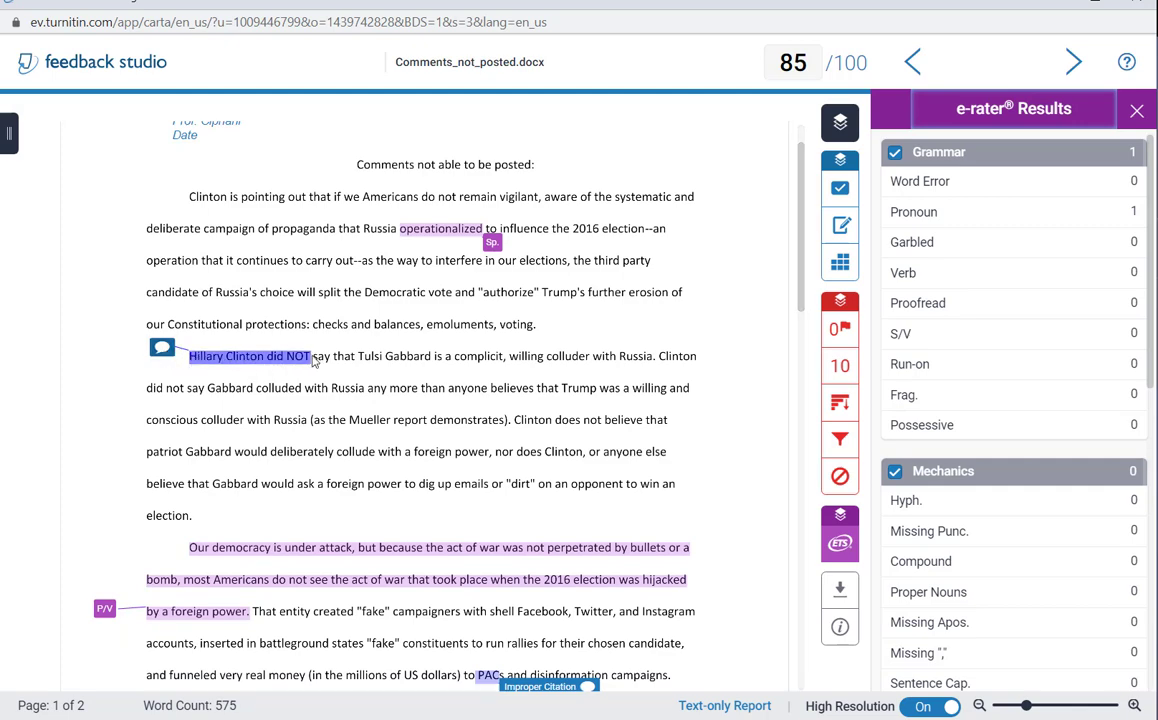
{"action": "left_click", "coordinate": [162, 349]}
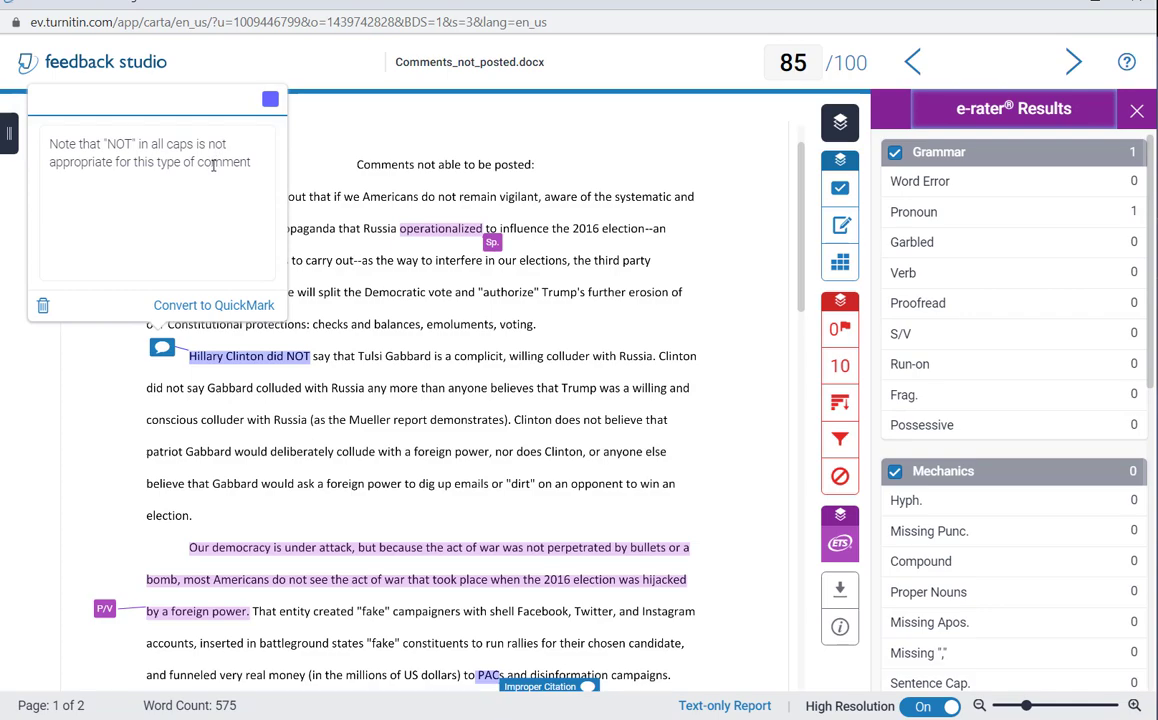
{"action": "left_click", "coordinate": [333, 352]}
Read the Improper Citation mark on "PACs" and the instructor's note about defining the term, then close it.
{"action": "scroll", "coordinate": [716, 385], "scroll_direction": "down", "scroll_amount": 5}
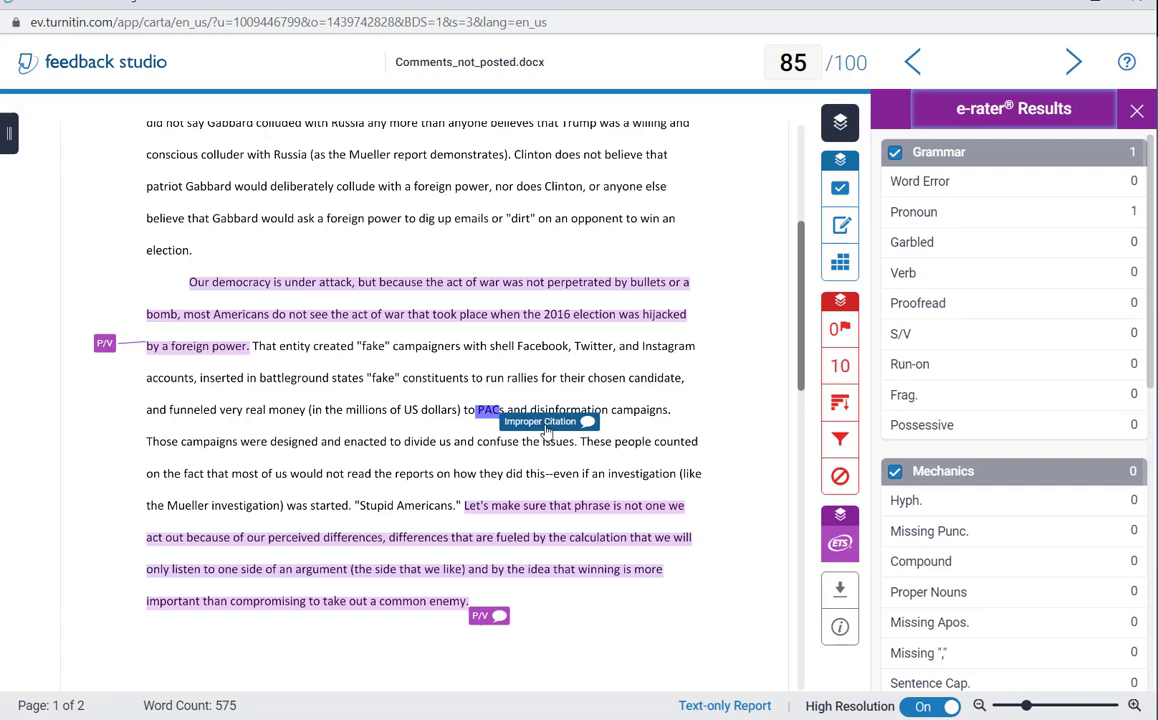
{"action": "left_click", "coordinate": [588, 422]}
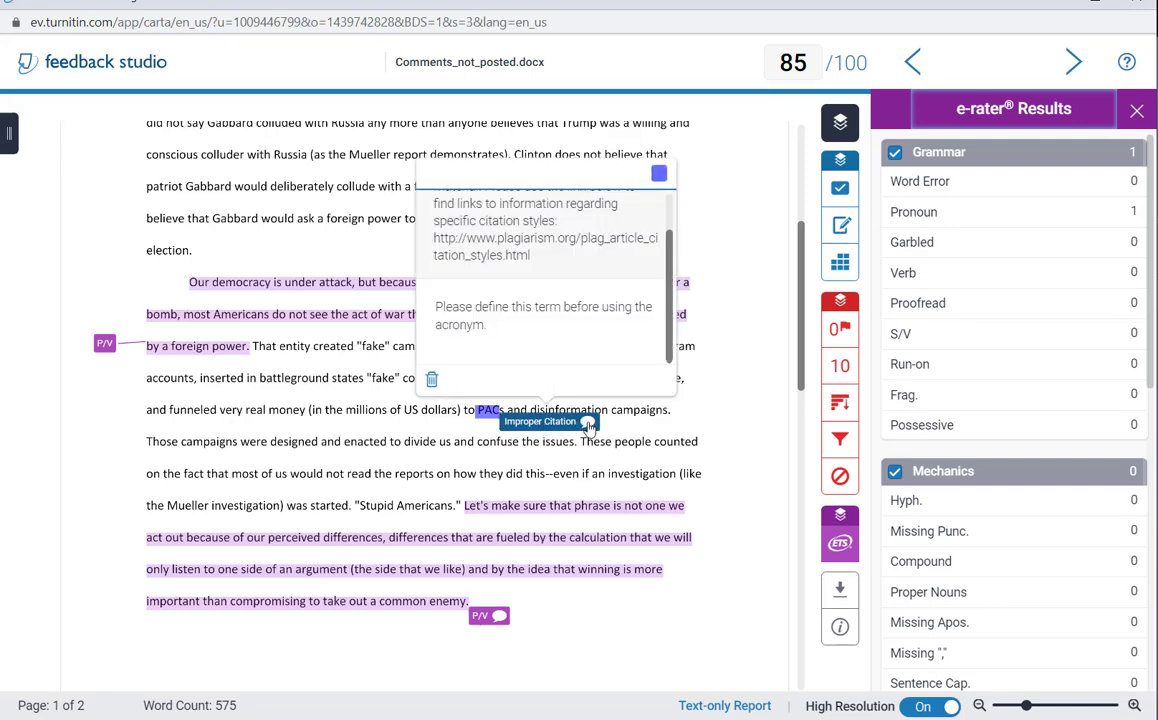
{"action": "double_click", "coordinate": [473, 327]}
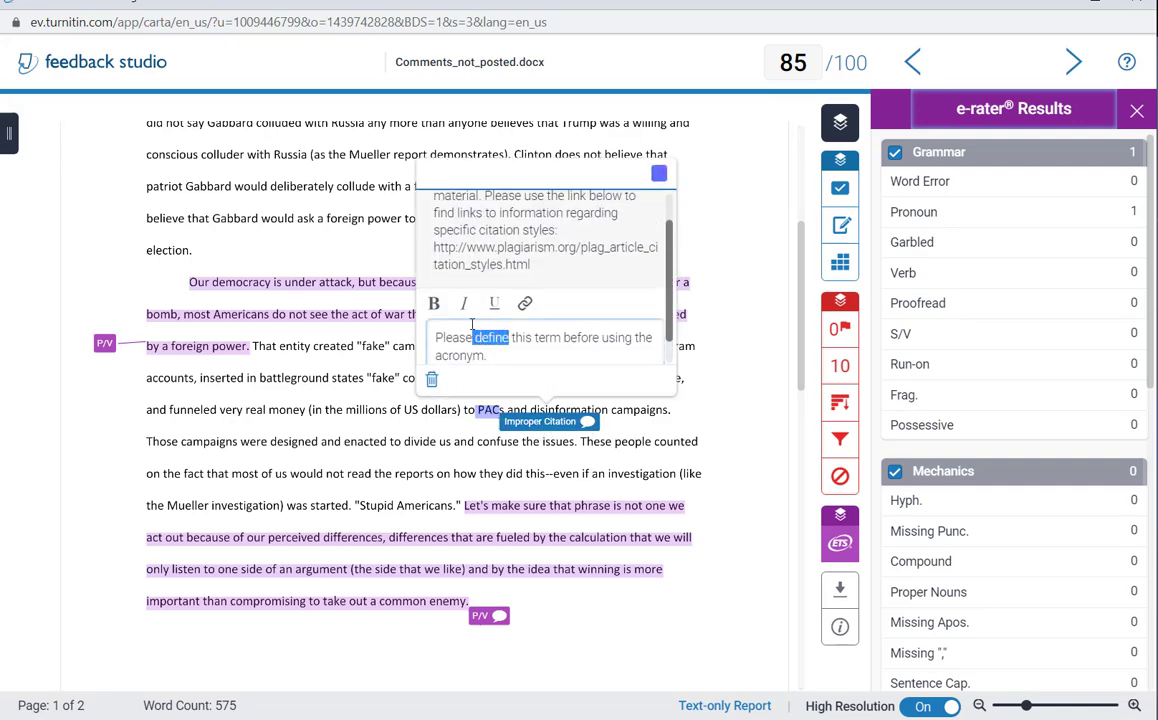
{"action": "left_click_drag", "start_coordinate": [472, 325], "coordinate": [449, 334]}
{"action": "triple_click", "coordinate": [437, 338]}
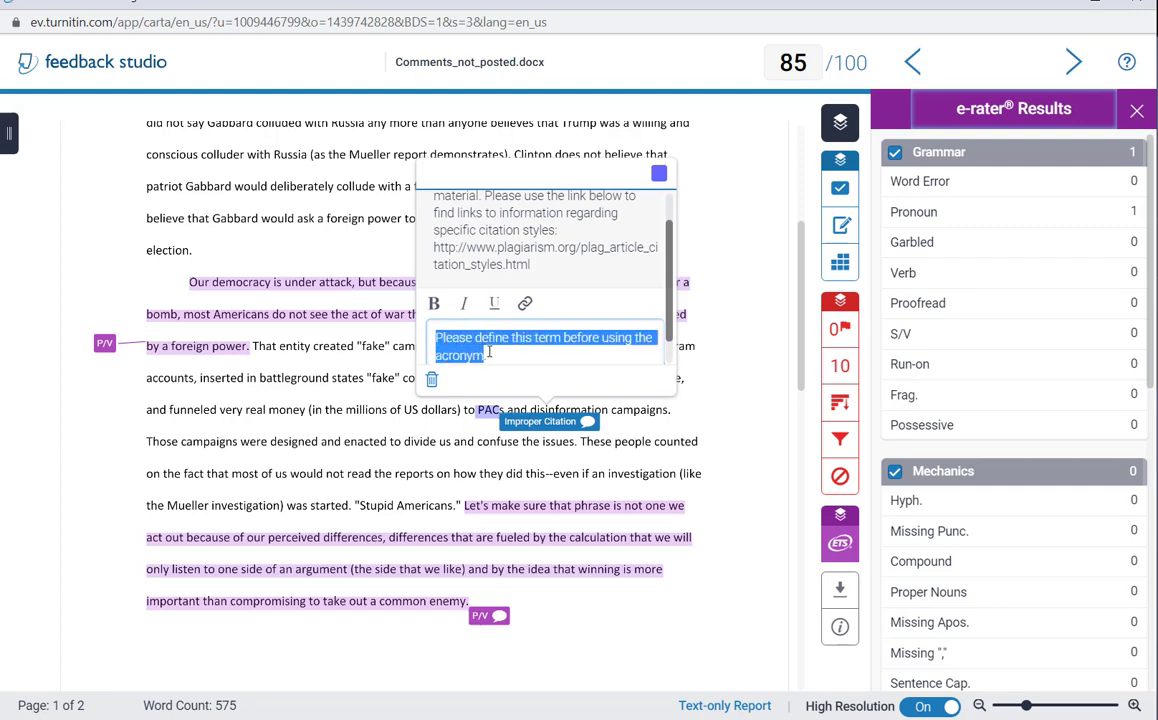
{"action": "left_click", "coordinate": [579, 564]}
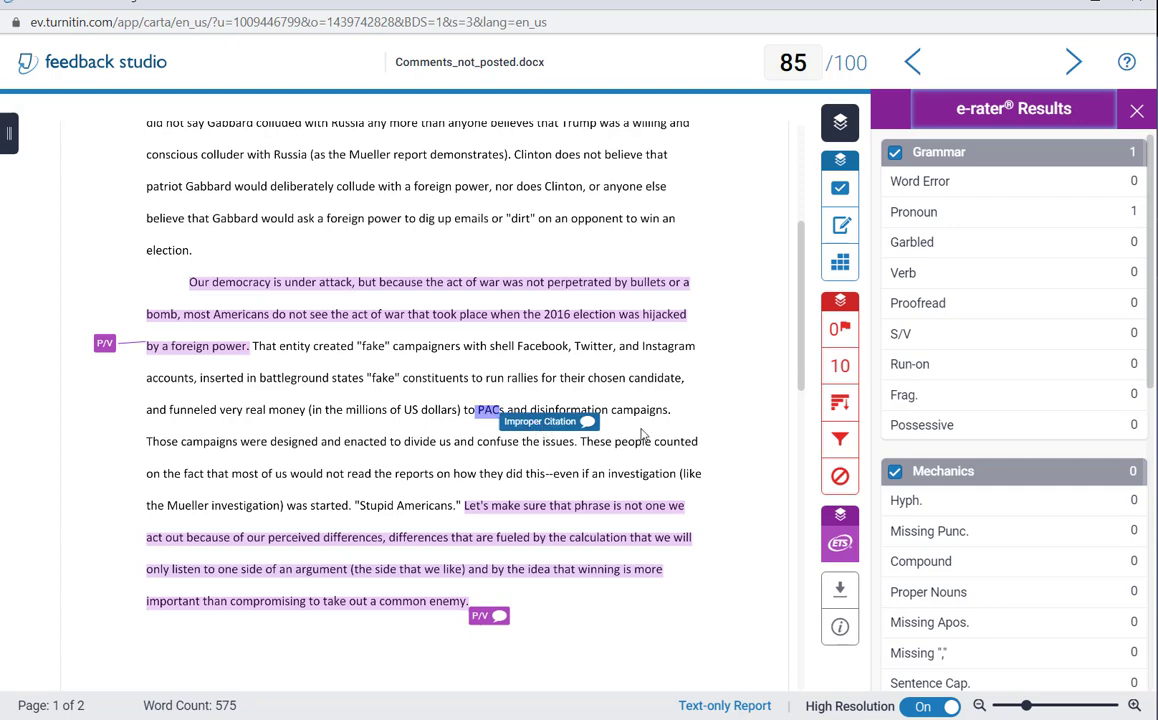
{"action": "left_click", "coordinate": [590, 424]}
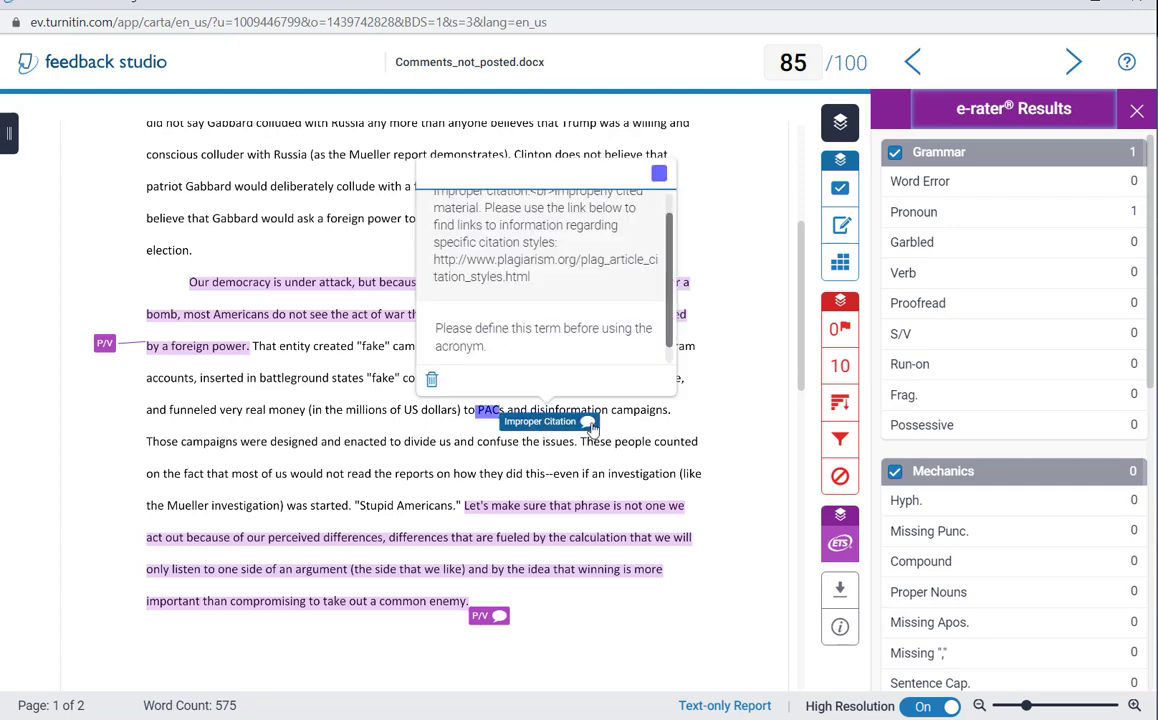
{"action": "left_click", "coordinate": [741, 380]}
Examine the commented CNN citation and the inline "Works Cited?" note at the end of the paper.
{"action": "left_click_drag", "start_coordinate": [803, 352], "coordinate": [825, 622]}
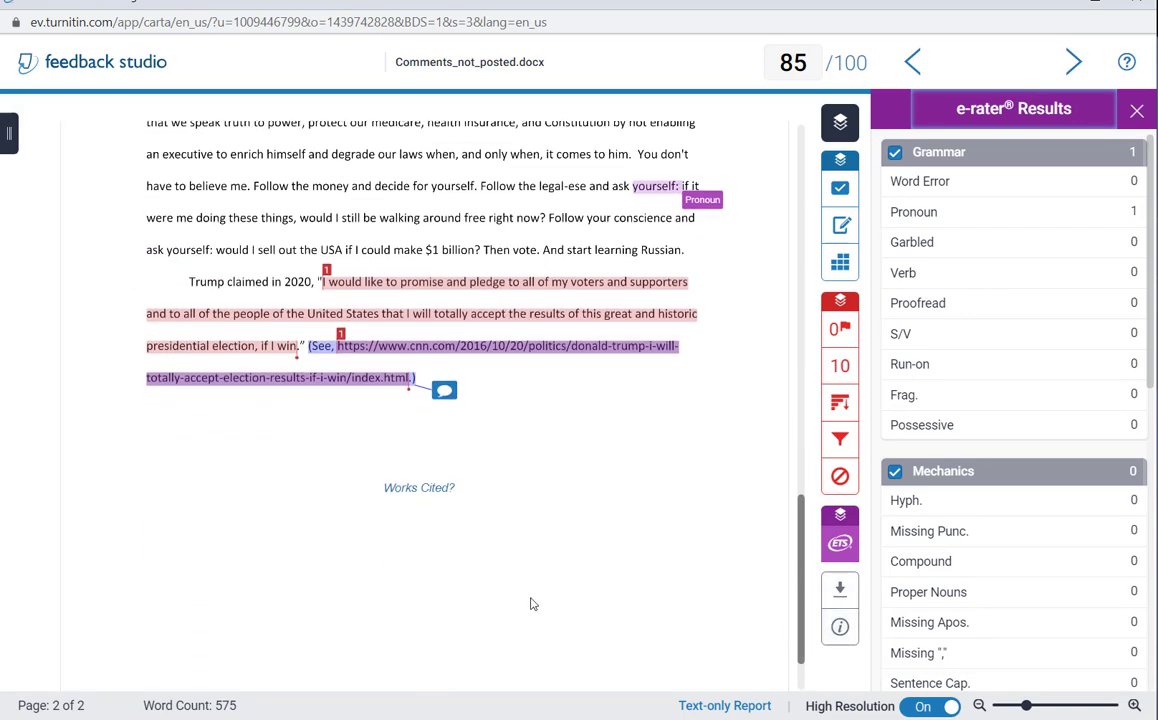
{"action": "mouse_move", "coordinate": [416, 492]}
{"action": "scroll", "coordinate": [800, 560], "scroll_direction": "down", "scroll_amount": 1}
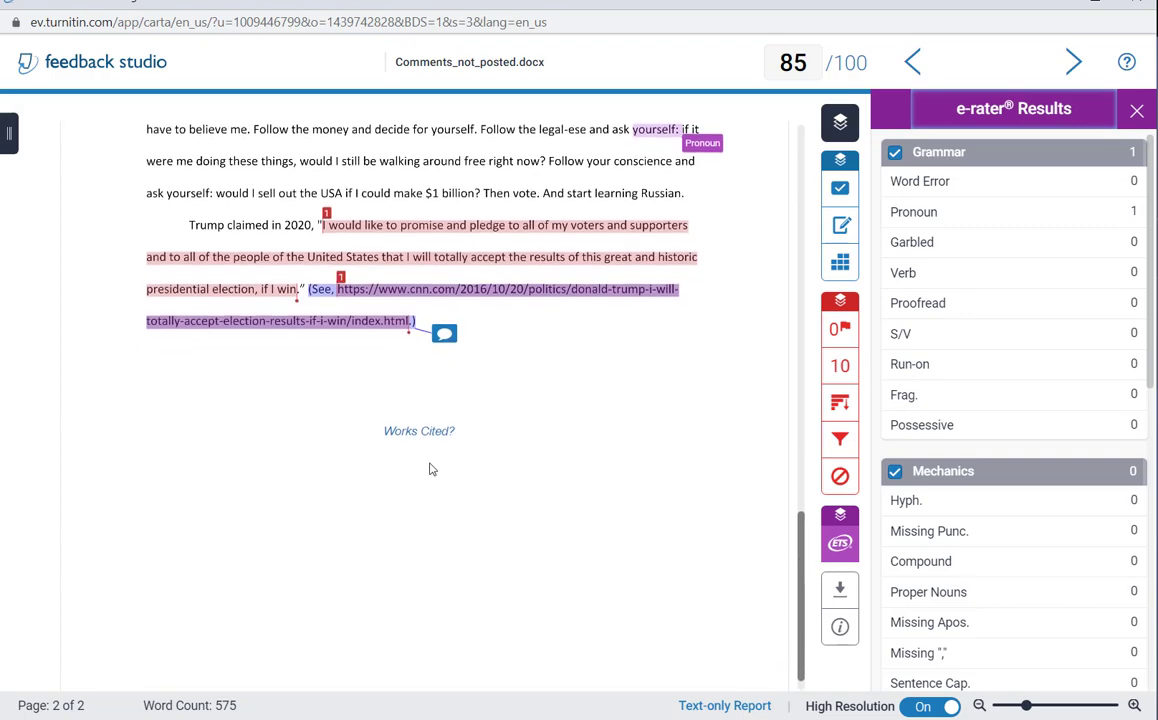